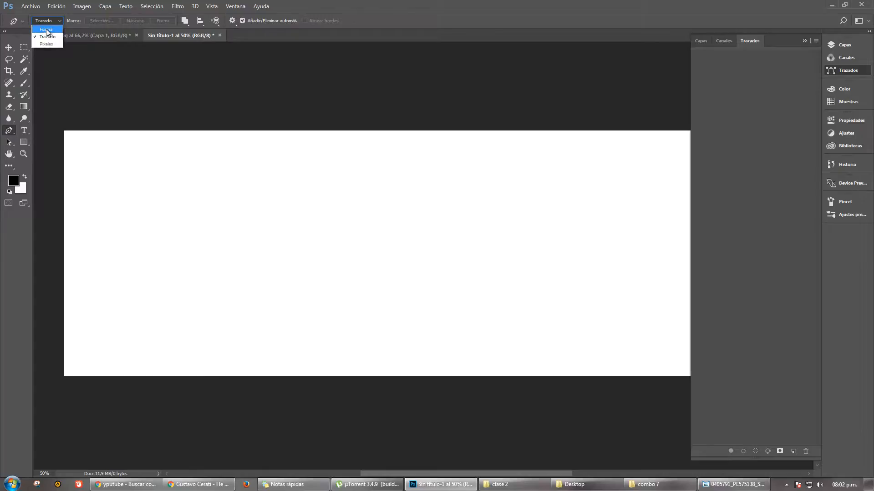
Set the Pen tool to Trazado mode and check its path operation options, keeping Combinar formas
left_click(46, 21)
left_click(47, 37)
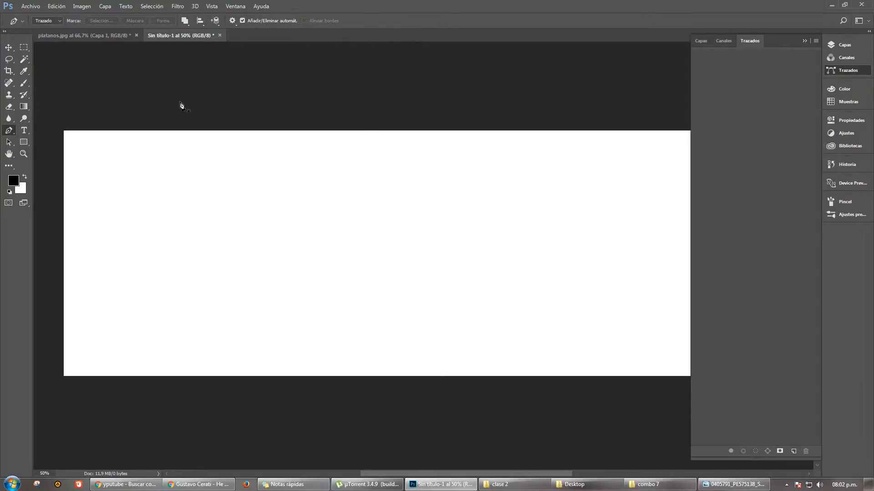
left_click(184, 21)
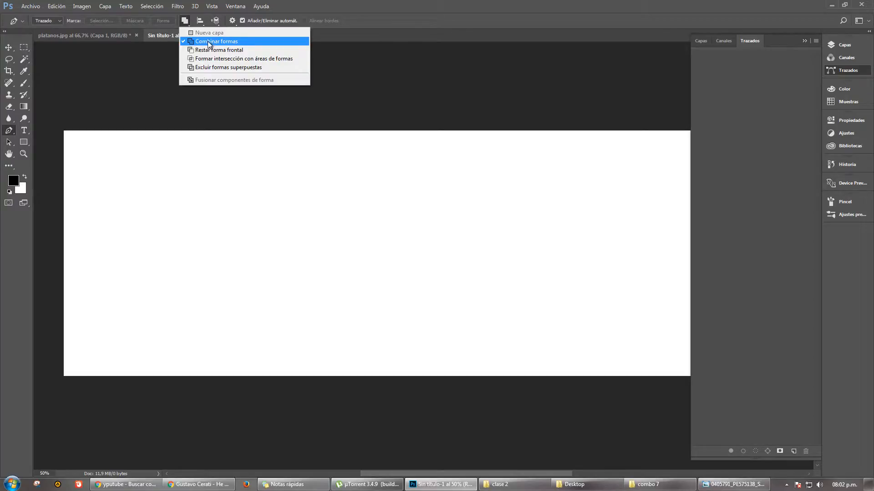
left_click(186, 21)
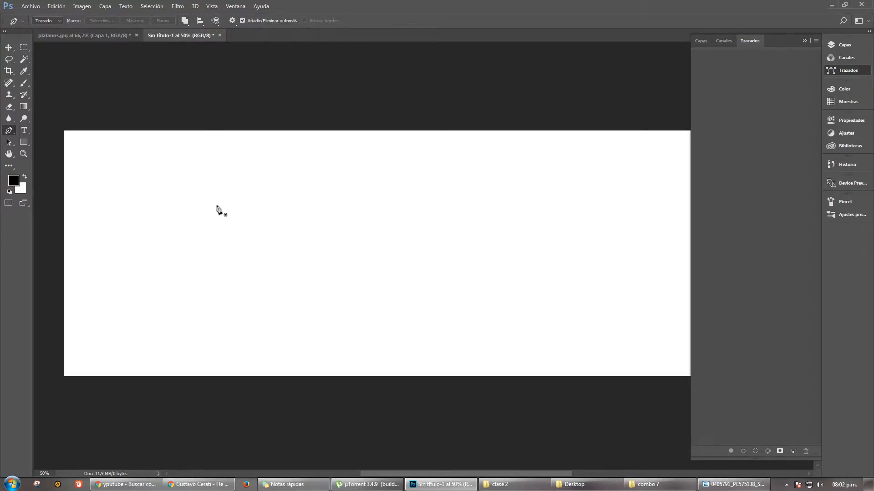
Draw a wide zigzag outline of straight segments across the blank canvas with the Pen tool
left_click(117, 260)
left_click(222, 201)
left_click(365, 256)
left_click(473, 182)
left_click(573, 240)
left_click(645, 177)
left_click(648, 279)
left_click(544, 340)
left_click(380, 333)
left_click(263, 297)
mouse_move(154, 317)
left_mouse_down()
mouse_move(102, 335)
mouse_move(100, 290)
mouse_move(115, 357)
mouse_move(123, 314)
mouse_move(97, 305)
mouse_move(113, 290)
mouse_move(97, 335)
mouse_move(104, 340)
mouse_move(152, 311)
left_mouse_up()
Undo every anchor point of the zigzag outline, back to the blank canvas
key("ctrl+alt+z")
key("ctrl+alt+z")
key("ctrl+alt+z")
key("ctrl+alt+z")
key("ctrl+alt+z")
key("ctrl+alt+z")
key("ctrl+alt+z")
key("ctrl+alt+z")
key("ctrl+alt+z")
key("ctrl+alt+z")
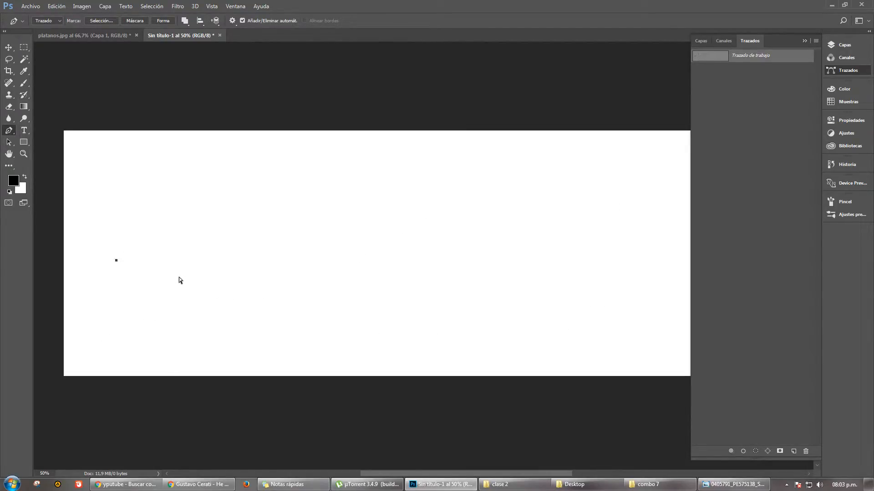
key("ctrl+alt+z")
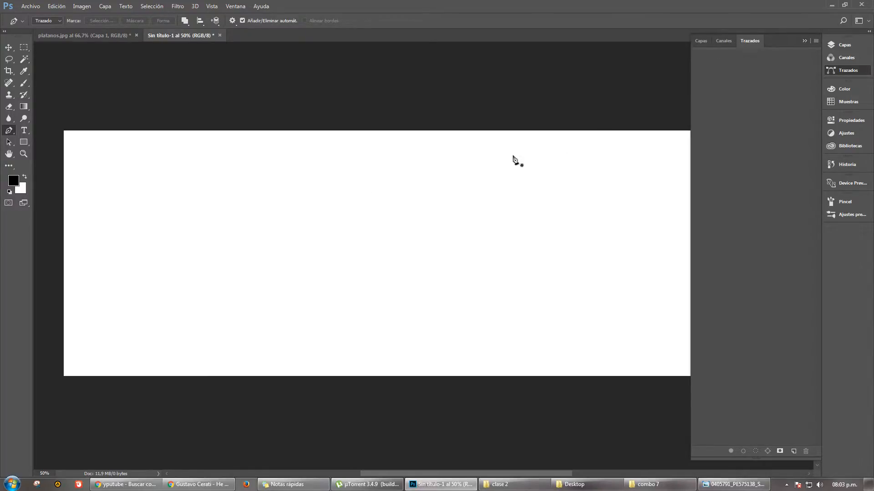
Draw an irregular straight-segment outline with the Pen tool, with a jagged lower edge, back towards its starting point
left_click(107, 247)
left_click(204, 217)
left_click(349, 217)
left_click(442, 193)
left_click(519, 235)
left_click(551, 287)
left_click(473, 323)
left_click(369, 329)
left_click(317, 297)
left_click(261, 312)
left_click(209, 281)
left_click(169, 312)
left_click(118, 293)
left_click(137, 270)
left_click(100, 270)
left_click(107, 248)
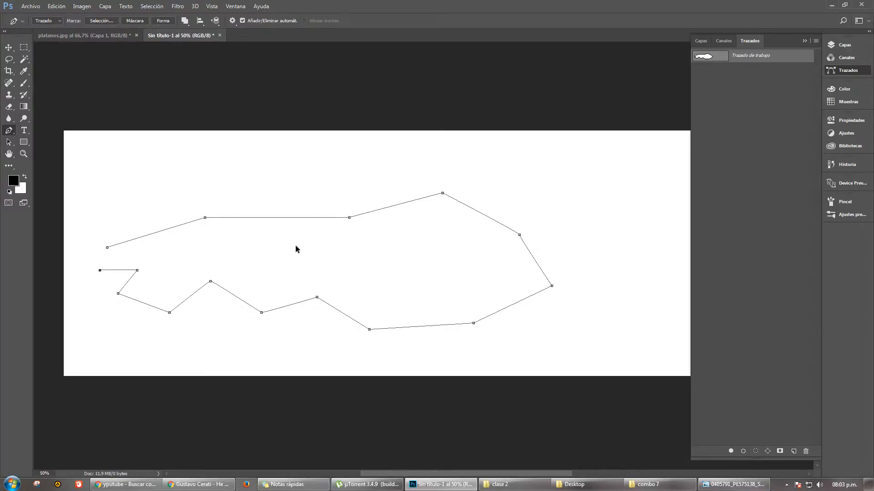
Undo all anchor points of the jagged outline
key("ctrl+alt+z")
key("ctrl+alt+z")
key("ctrl+alt+z")
key("ctrl+alt+z")
key("ctrl+alt+z")
key("ctrl+alt+z")
key("ctrl+alt+z")
key("ctrl+alt+z")
key("ctrl+alt+z")
key("ctrl+alt+z")
key("ctrl+alt+z")
key("ctrl+alt+z")
key("ctrl+alt+z")
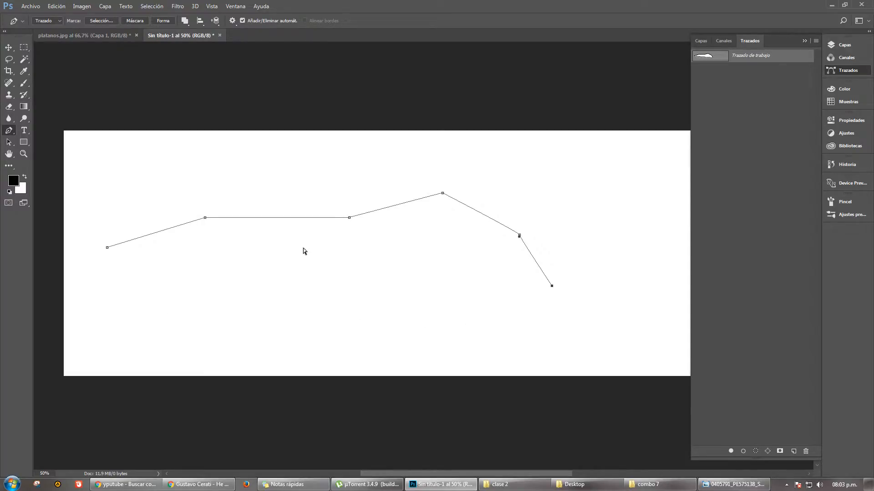
key("ctrl+alt+z")
key("ctrl+alt+z")
key("ctrl+alt+z")
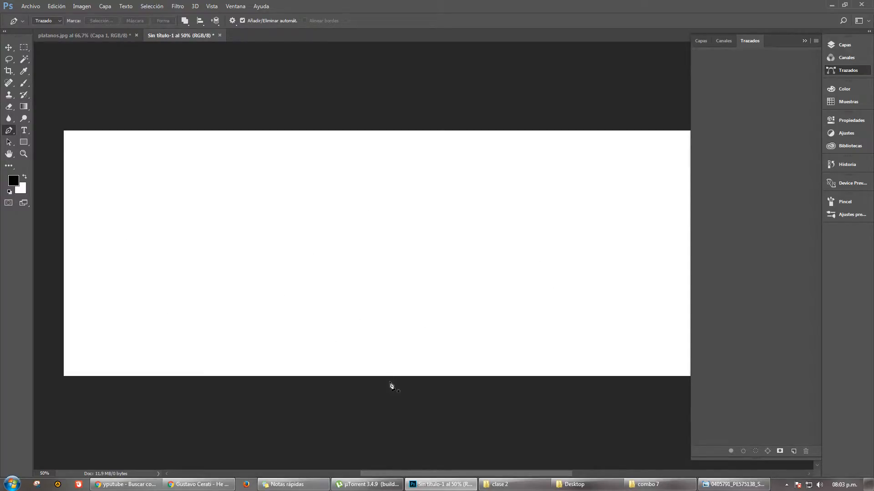
Draw a large closed outline with curved and straight segments across the canvas using the Pen tool
left_click_drag(210, 224, 217, 218)
left_click(315, 188)
left_click(448, 163)
left_click_drag(547, 169, 577, 174)
left_click(631, 210)
left_click(626, 275)
left_click(562, 324)
left_click(462, 337)
left_click(293, 343)
left_click(246, 312)
left_click(182, 249)
left_click(209, 229)
left_click(210, 225)
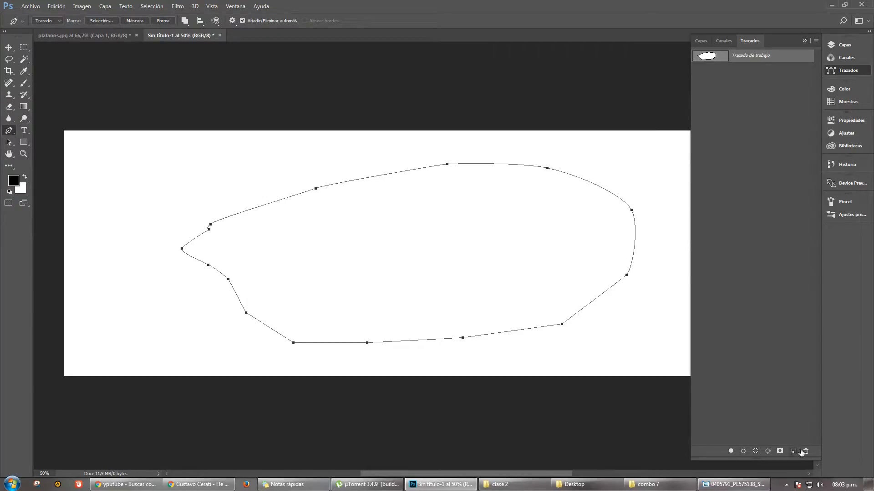
Create a separate new path and draw a smaller closed outline with curved segments in it
left_click(795, 451)
left_click(279, 183)
left_click(220, 222)
left_click(271, 284)
left_click(354, 286)
left_click(432, 226)
left_click(431, 171)
left_click(348, 142)
left_click_drag(302, 156, 297, 158)
left_click(280, 184)
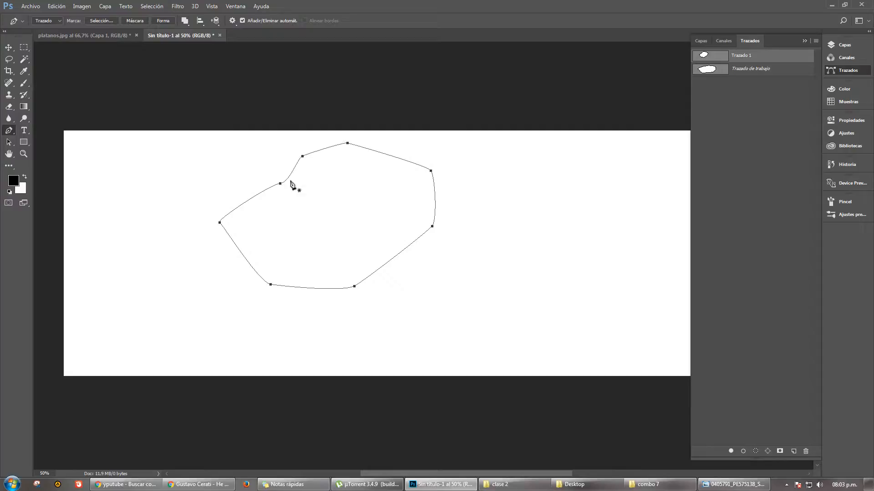
Undo the smaller outline's anchor points, leaving its path entry empty
key("ctrl+alt+z")
key("ctrl+alt+z")
key("ctrl+alt+z")
key("ctrl+alt+z")
key("ctrl+alt+z")
key("ctrl+alt+z")
key("ctrl+alt+z")
key("ctrl+alt+z")
key("ctrl+alt+z")
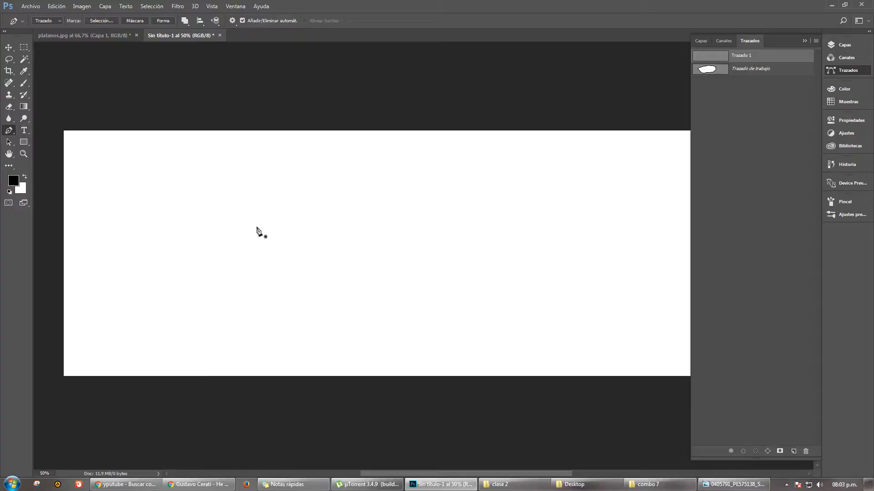
Delete both Trazado 1 and Trazado de trabajo, confirming the removal
left_click(131, 239)
left_click(741, 72)
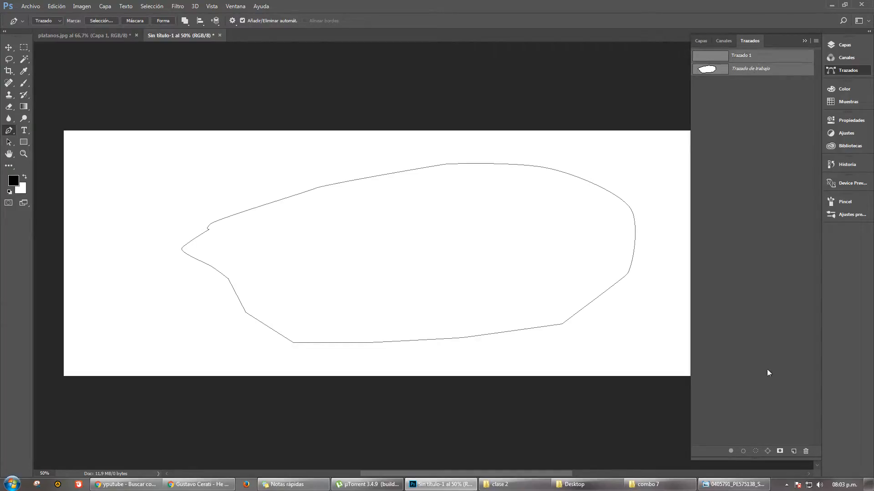
left_click(806, 451)
left_click(419, 182)
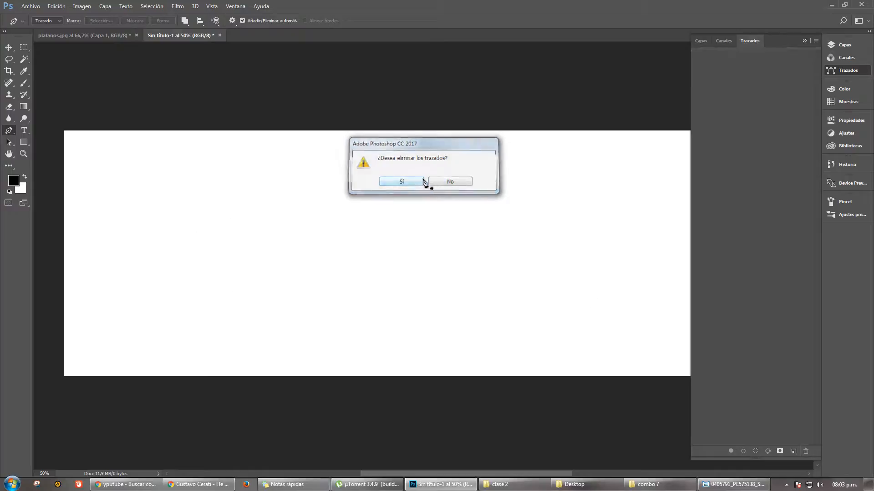
Draw a closed ten-point polygon of straight segments on the left half of the canvas with the Pen tool
left_click(143, 222)
left_click(254, 173)
left_click(336, 188)
left_click(405, 233)
left_click(381, 293)
left_click(326, 324)
left_click(255, 331)
left_click(210, 309)
left_click(181, 266)
left_click(132, 265)
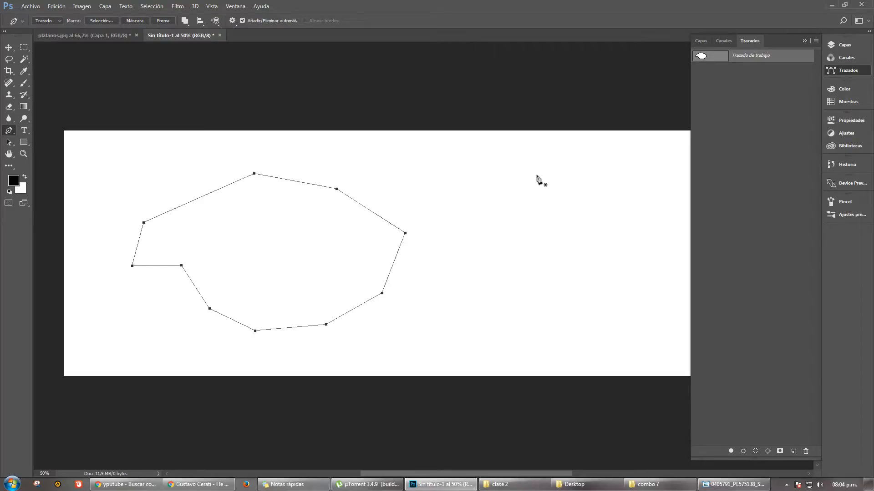
Draw a second closed outline of eleven anchor points on the right half of the canvas, within the same work path
left_click(567, 164)
left_click(513, 181)
left_click(468, 241)
left_click(470, 319)
left_click(526, 333)
left_click(600, 332)
left_click(641, 313)
left_click(656, 261)
left_click(652, 222)
left_click(645, 179)
left_click(605, 163)
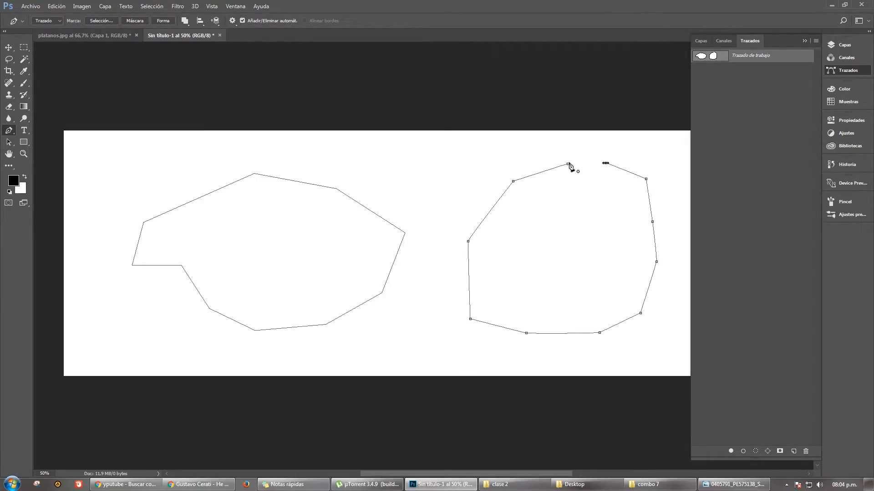
left_click(567, 165)
Undo both closed outlines point by point, back to the blank canvas
key("ctrl+alt+z")
key("ctrl+alt+z")
key("ctrl+alt+z")
key("ctrl+alt+z")
key("ctrl+alt+z")
key("ctrl+alt+z")
key("ctrl+alt+z")
key("ctrl+alt+z")
key("ctrl+alt+z")
key("ctrl+alt+z")
key("ctrl+alt+z")
key("ctrl+alt+z")
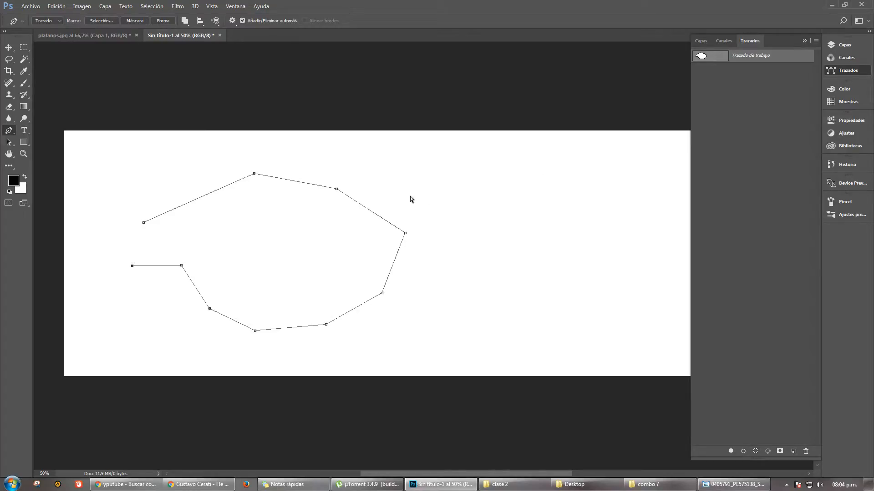
key("ctrl+alt+z")
key("ctrl+alt+z")
key("ctrl+alt+z")
key("ctrl+alt+z")
key("ctrl+alt+z")
key("ctrl+alt+z")
key("ctrl+alt+z")
key("ctrl+alt+z")
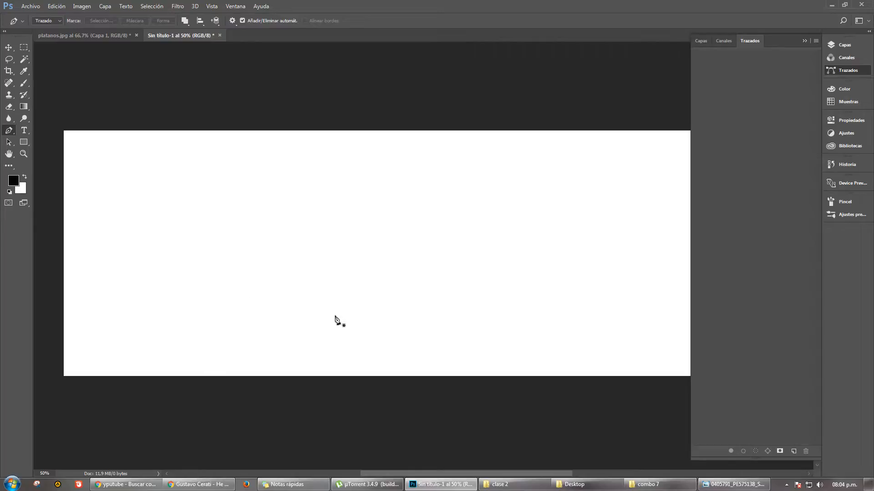
Open the chair image 35026_XXX_v1 from the clase 2 folder as a separate document, assigning the sRGB IEC61966-2.1 working space
left_click(508, 481)
left_click_drag(580, 61, 731, 103)
left_click_drag(732, 162, 274, 186)
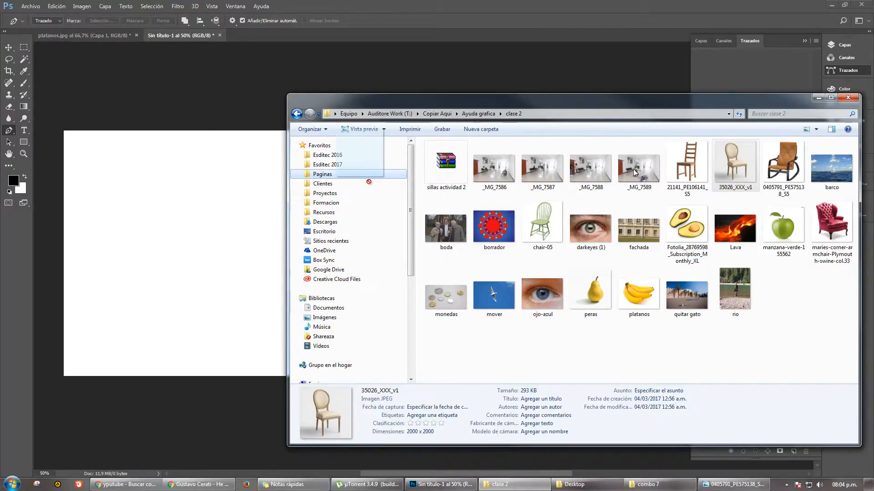
left_click(651, 165)
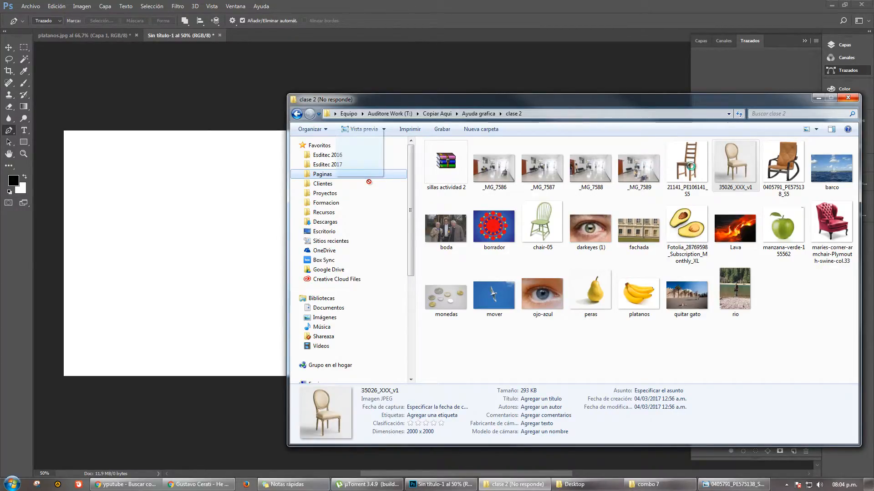
left_click(724, 169)
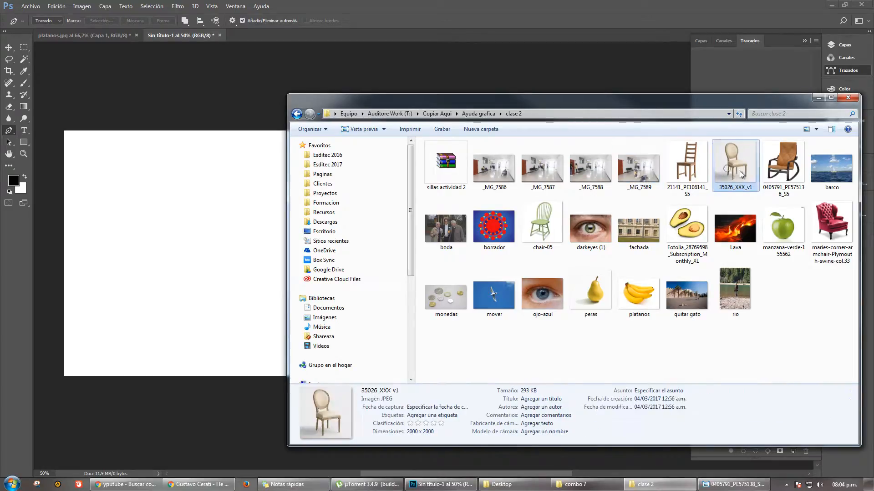
left_click_drag(733, 170, 293, 35)
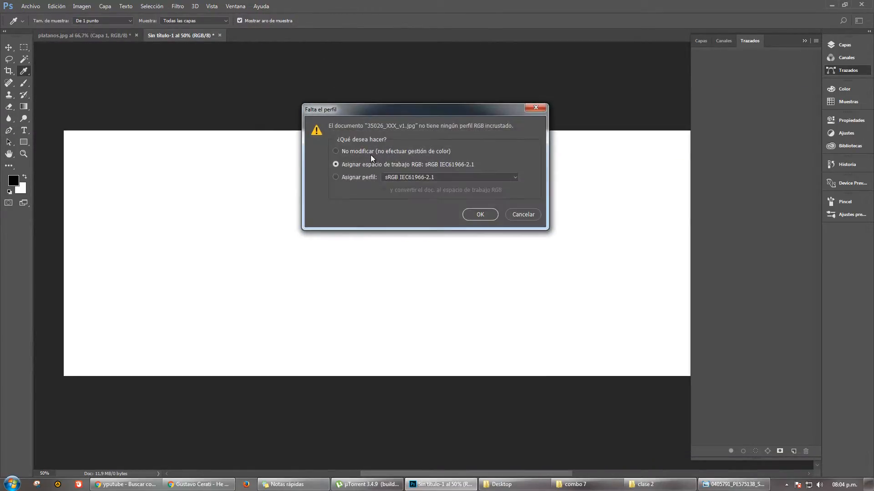
key("p")
left_click(479, 214)
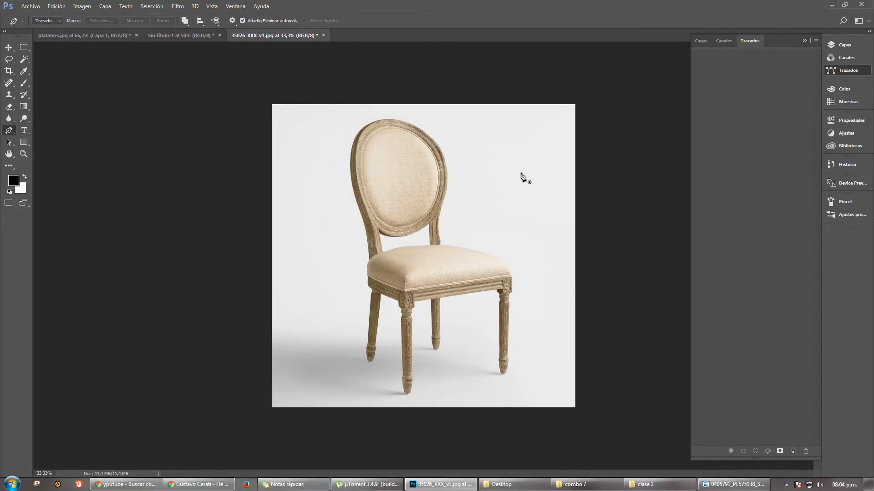
Examine up close the edges of the chair's frame and the gap between its backrest and seat
key("ctrl+plus")
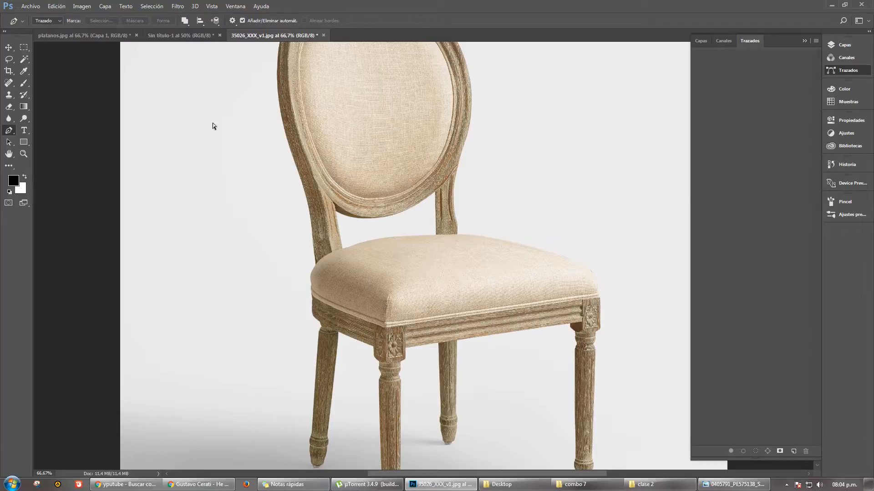
key("ctrl+plus")
key("ctrl+plus")
left_click_drag(171, 201, 259, 169)
left_click_drag(226, 91, 227, 188)
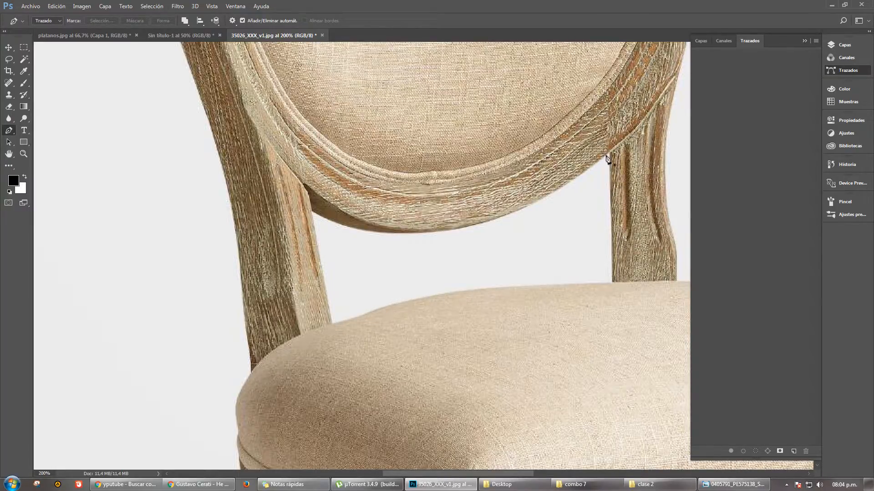
key("ctrl+minus")
key("ctrl+minus")
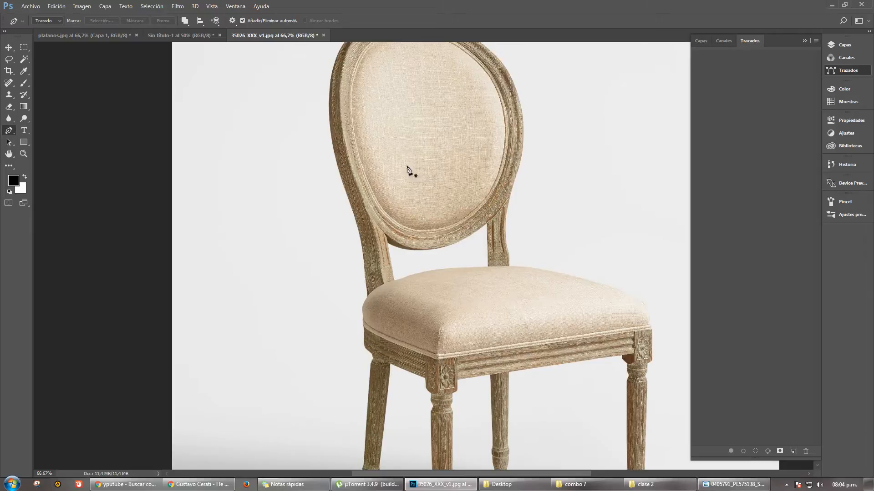
In the Sin título-1 document, draw a one-segment arch on the canvas's left side, pulling handles from its second anchor
left_click(207, 39)
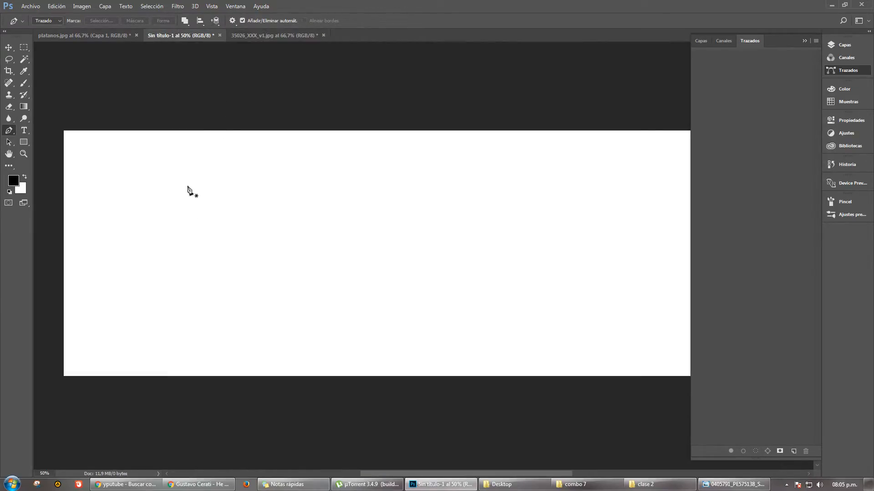
left_click(102, 253)
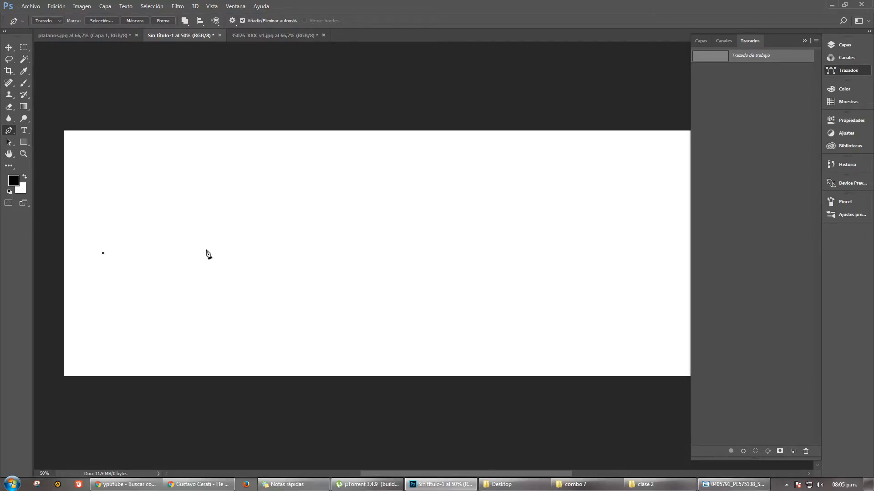
left_click_drag(207, 250, 268, 291)
left_click_drag(237, 345, 269, 302)
left_click_drag(198, 305, 264, 340)
left_click_drag(243, 339, 283, 335)
mouse_move(265, 320)
left_mouse_down()
mouse_move(256, 313)
mouse_move(241, 348)
mouse_move(277, 299)
mouse_move(272, 292)
mouse_move(283, 312)
mouse_move(288, 296)
mouse_move(233, 335)
mouse_move(296, 296)
mouse_move(294, 314)
mouse_move(285, 298)
mouse_move(270, 320)
left_mouse_up()
left_click(292, 185)
key("ctrl+z")
Reshape the arch with the Direct Selection tool by moving the upper handle of its end anchor outward and higher
left_click(9, 145)
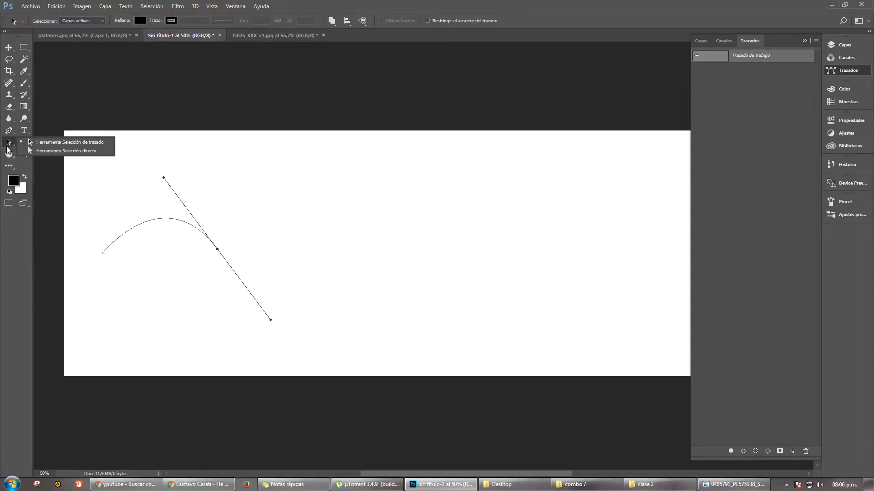
left_click(47, 152)
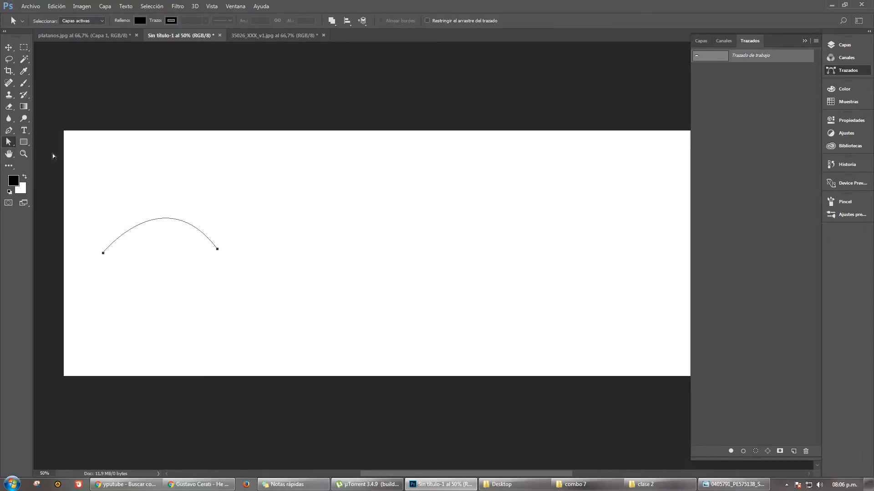
left_click(217, 250)
mouse_move(218, 251)
left_mouse_down()
mouse_move(210, 267)
mouse_move(217, 240)
mouse_move(218, 250)
left_mouse_up()
mouse_move(165, 180)
left_mouse_down()
mouse_move(146, 180)
mouse_move(160, 183)
mouse_move(164, 171)
mouse_move(152, 171)
left_mouse_up()
key("p")
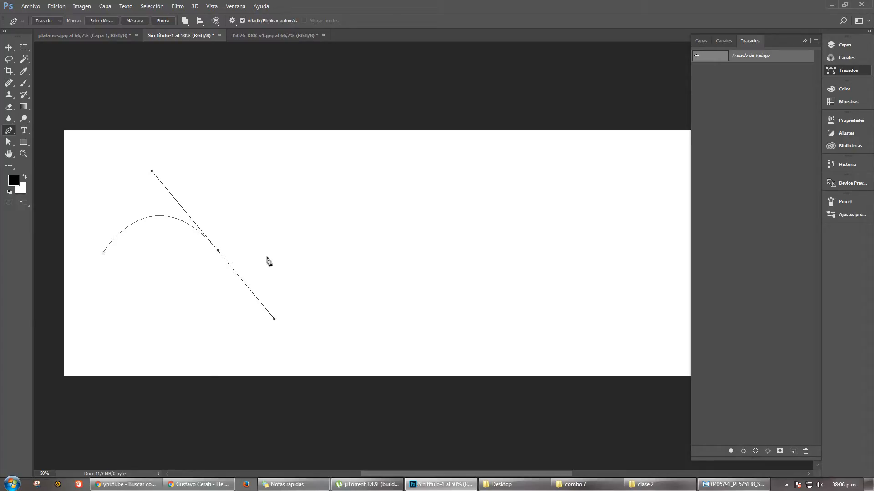
mouse_move(153, 172)
left_mouse_down()
mouse_move(135, 161)
mouse_move(151, 160)
left_mouse_up()
Extend the arch with three smooth anchors into a four-curve wave, moving the second anchor slightly left and down
left_click_drag(334, 243, 342, 186)
left_click_drag(485, 245, 505, 331)
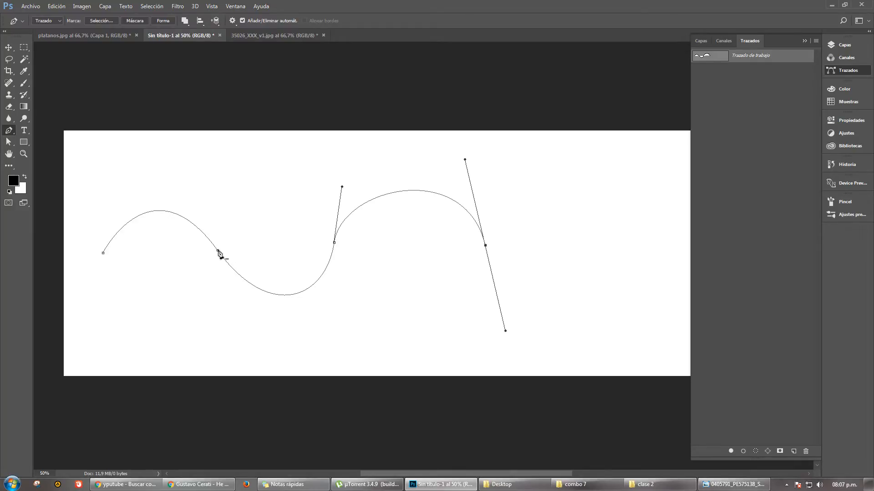
mouse_move(218, 251)
left_mouse_down()
mouse_move(213, 244)
mouse_move(211, 261)
left_mouse_up()
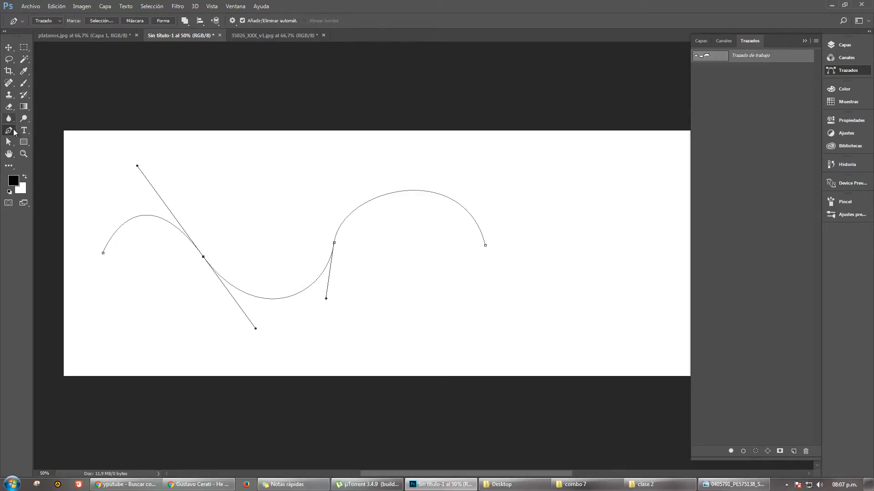
left_click_drag(602, 252, 599, 182)
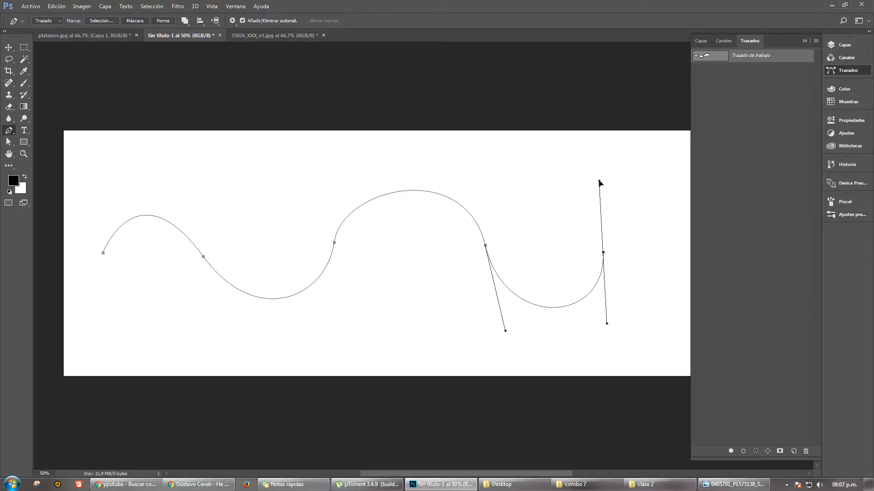
Straighten the direction handles of the wave's fourth and third anchors until they stand vertical
left_click_drag(504, 332, 484, 332)
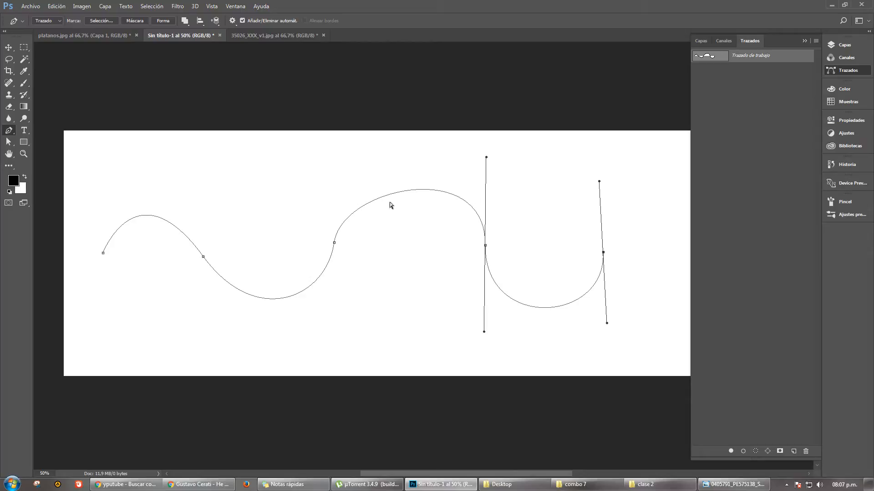
left_click(335, 243, "ctrl")
left_click_drag(343, 186, 332, 170)
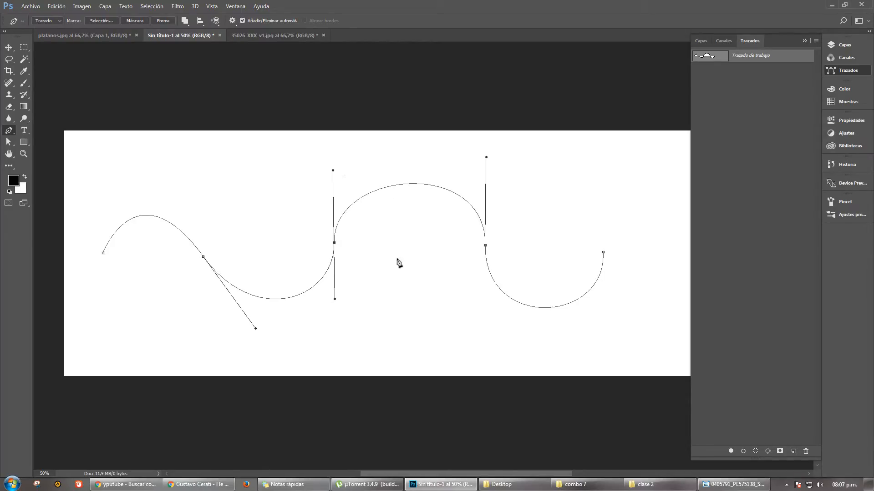
Undo the handle adjustments and the added wave anchors, back to the single arch
key("ctrl+z")
key("ctrl+z")
key("ctrl+alt+z")
key("ctrl+alt+z")
key("ctrl+alt+z")
key("ctrl+alt+z")
key("ctrl+alt+z")
key("ctrl+alt+z")
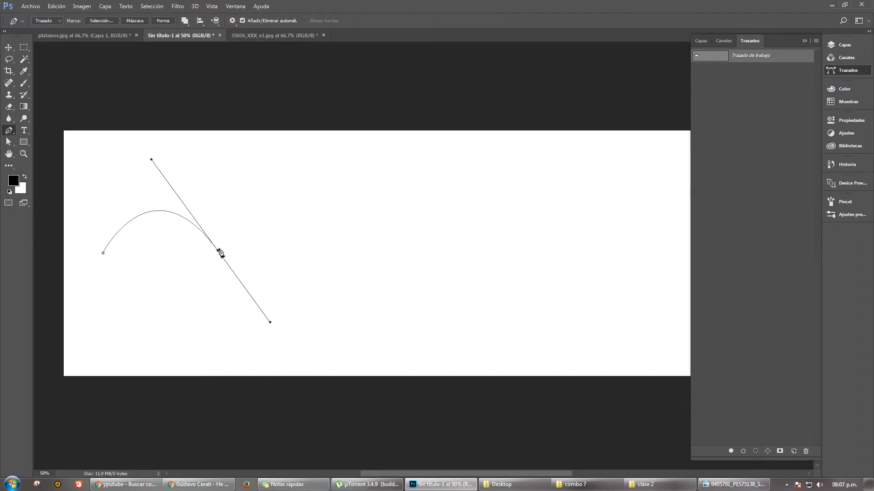
Try continuing the arch with handle-less points, converting its end anchor to remove the outgoing handle, and undo each trial
left_click(216, 167)
key("ctrl+z")
key("alt")
left_click(218, 250, "alt")
left_click(218, 155)
key("ctrl+z")
left_click(318, 250)
key("ctrl+z")
Try pulling the upper handle of the arch's end anchor far to the left, and undo the change
left_click_drag(154, 178, 87, 179)
left_click_drag(84, 180, 85, 178)
key("ctrl+z")
Extend the arch with two smooth anchors into a three-curve wave and end the open path
left_click_drag(335, 245, 346, 191)
key("b")
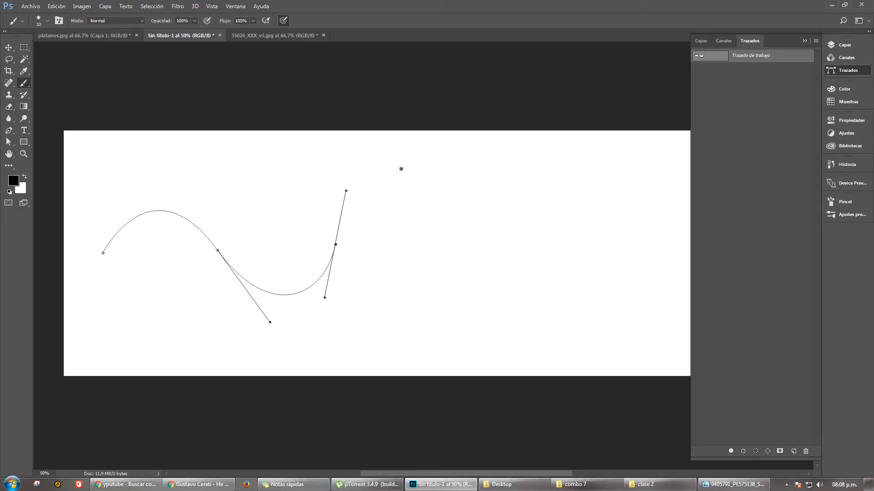
key("p")
left_click_drag(485, 206, 562, 338)
key("ctrl+z")
key("Escape")
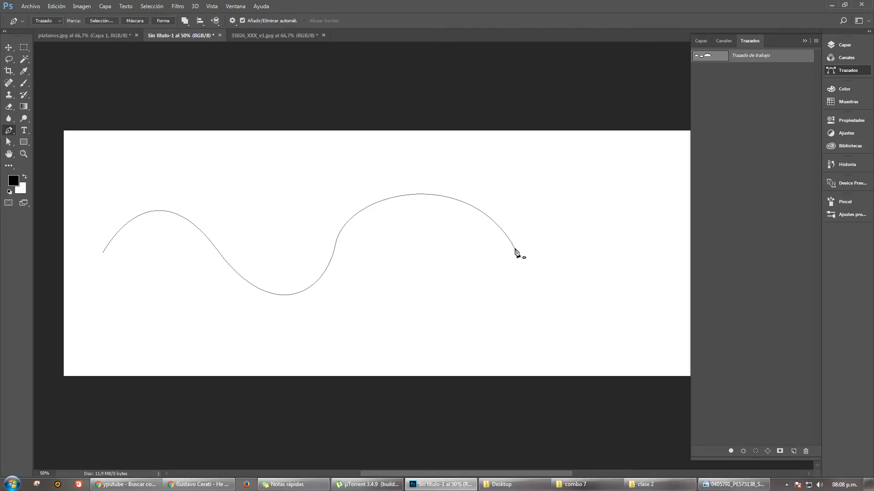
Resume the wave from its end anchor and close it with smooth points running back across the upper canvas to the start
left_click(472, 209, "ctrl")
left_click(573, 221, "ctrl")
left_click(515, 249)
left_click_drag(649, 213, 633, 162)
left_click_drag(470, 144, 419, 141)
left_click_drag(188, 142, 128, 151)
left_click_drag(103, 253, 214, 325)
Undo the closed wave point by point, including the original arch, back to the blank canvas
key("ctrl+z")
key("ctrl+alt+z")
key("ctrl+alt+z")
key("ctrl+alt+z")
key("ctrl+z")
key("ctrl+z")
key("ctrl+z")
key("ctrl+alt+z")
key("ctrl+alt+z")
key("ctrl+alt+z")
key("ctrl+alt+z")
key("ctrl+alt+z")
key("ctrl+alt+z")
key("ctrl+alt+z")
key("ctrl+alt+z")
key("ctrl+alt+z")
key("ctrl+alt+z")
key("ctrl+alt+z")
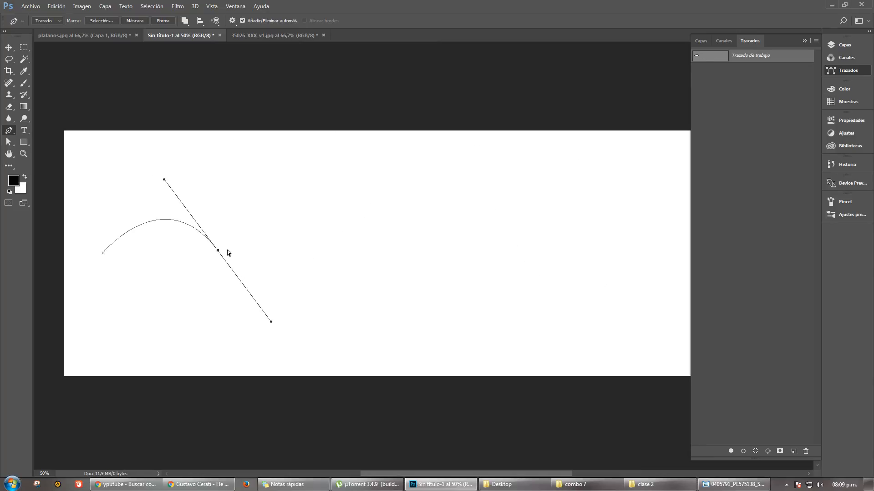
left_click_drag(103, 253, 108, 253)
key("ctrl+alt+z")
Draw a wide one-segment arch from the canvas's left side to its middle, with long handles on the end anchor
left_click(93, 254)
left_click_drag(367, 252, 532, 383)
key("ctrl+z")
key("ctrl+z")
key("ctrl+z")
key("ctrl+z")
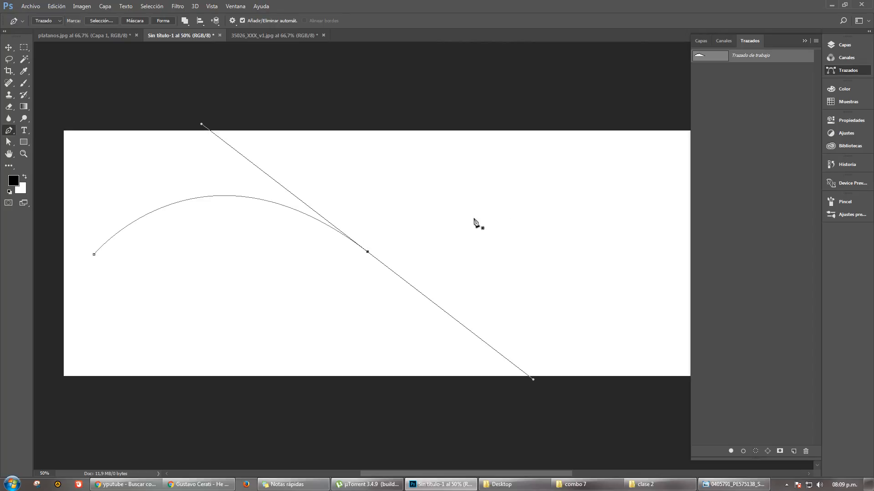